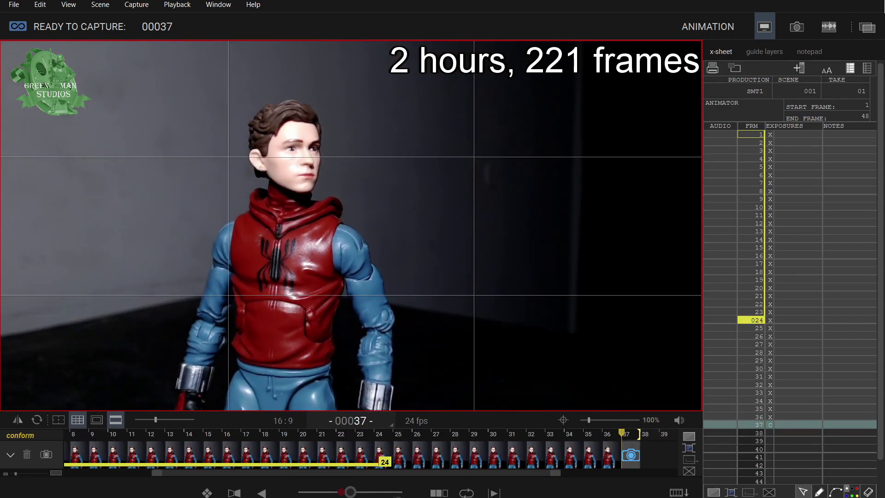
# Capture frames 37 to 42 of the unmasked figure, flipping back through earlier frames to check its position
pyautogui.press('Return')
pyautogui.press('Return')
pyautogui.press('Left')
pyautogui.press('Left')
pyautogui.press('Left')
pyautogui.press('Left')
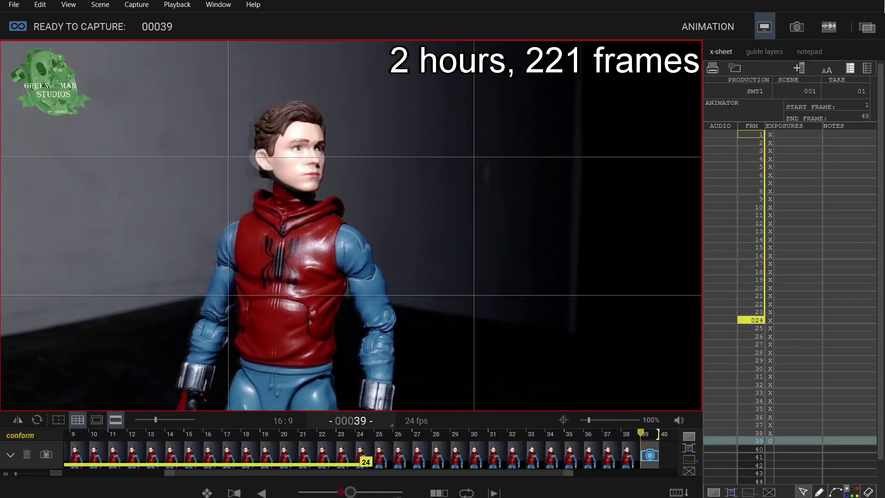
pyautogui.press('Return')
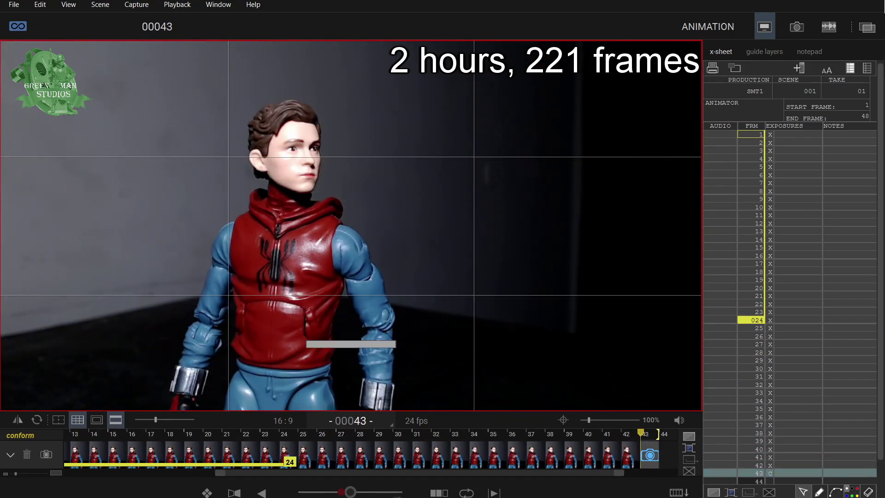
# Compare the live pose with the previous frame and capture frames 43 to 49 of the unmasked figure
pyautogui.press('Left')
pyautogui.press('Right')
pyautogui.press('Return')
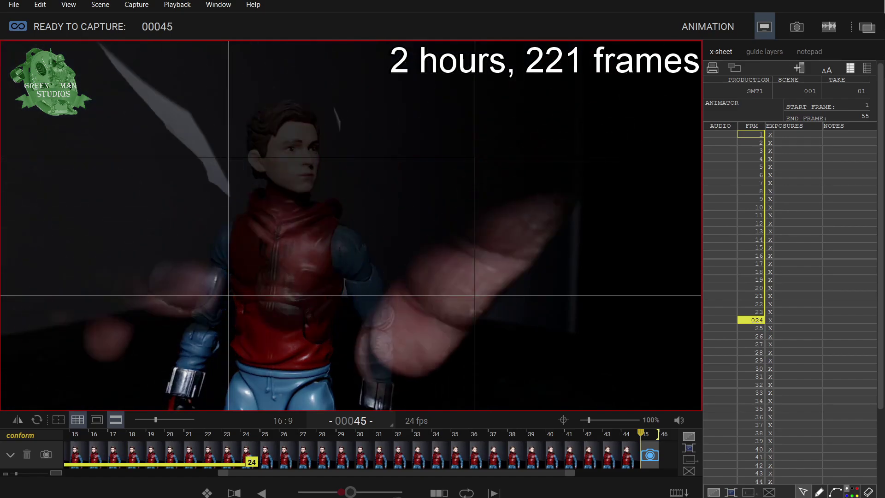
pyautogui.press('Return')
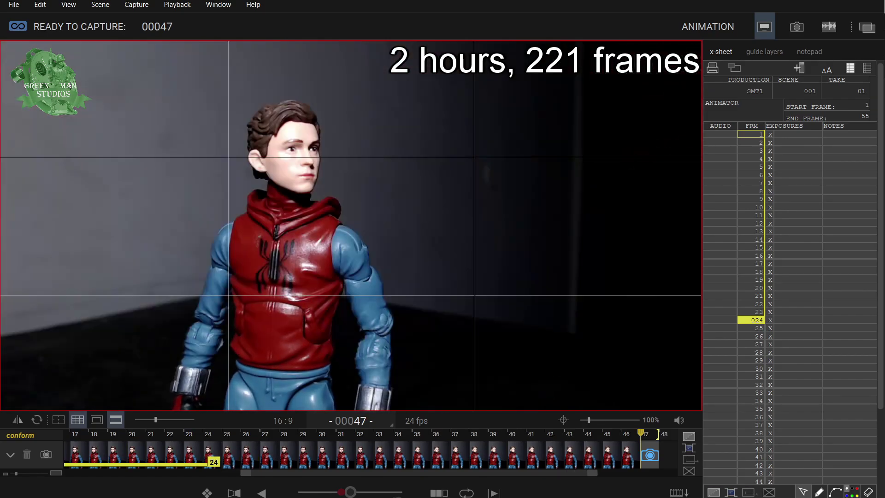
pyautogui.press('0')
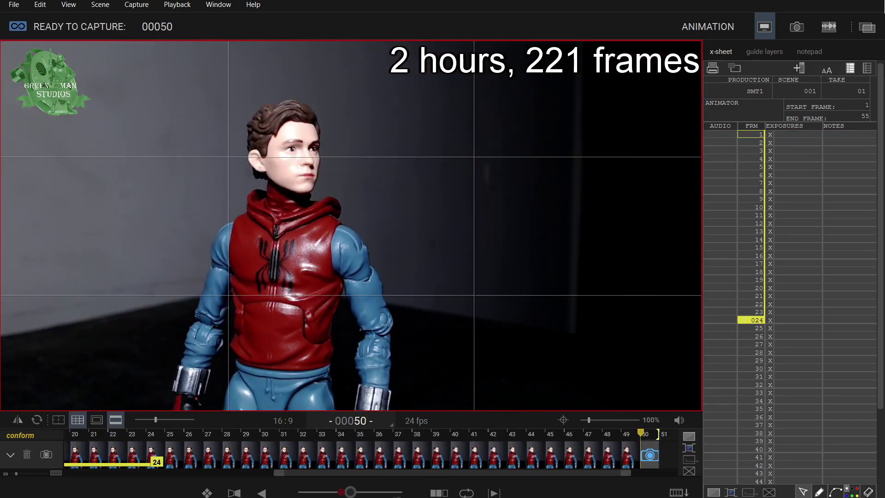
# Insert a 24-frame hold at frame 49 and capture frames 73 to 85 of the figure raising the mask
pyautogui.hotkey('ctrl', 'v')
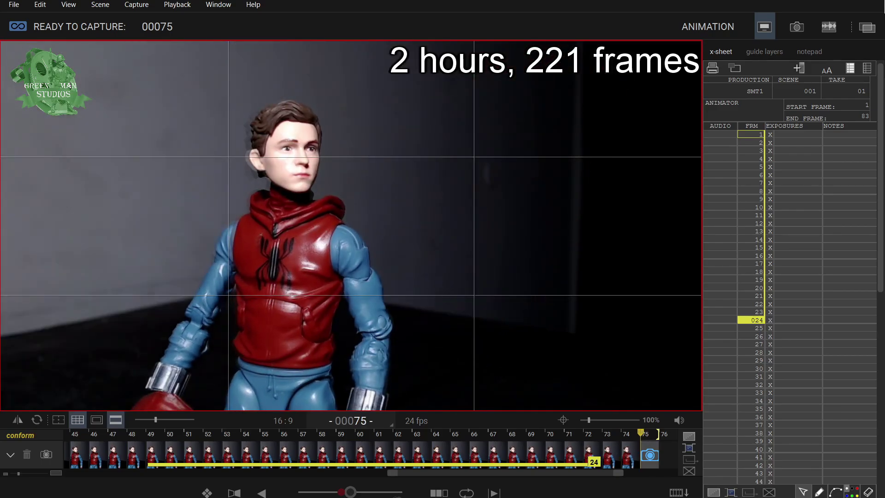
pyautogui.press('Left')
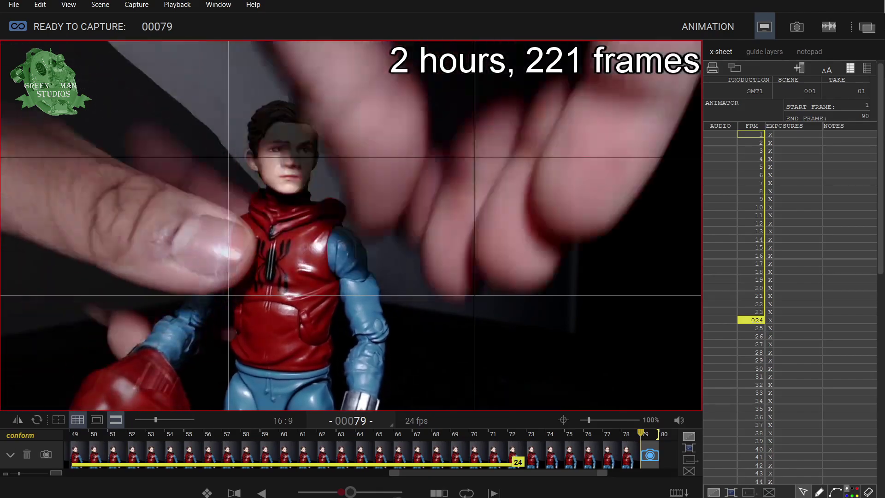
pyautogui.press('Return')
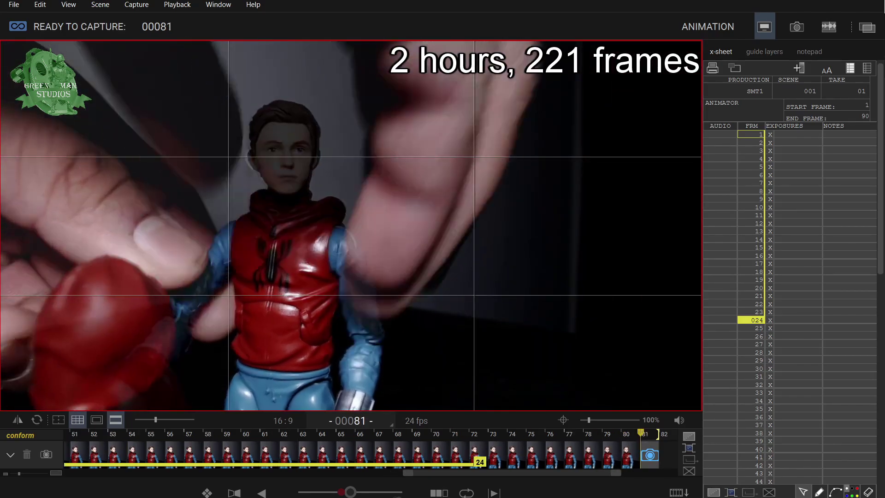
pyautogui.press('Left')
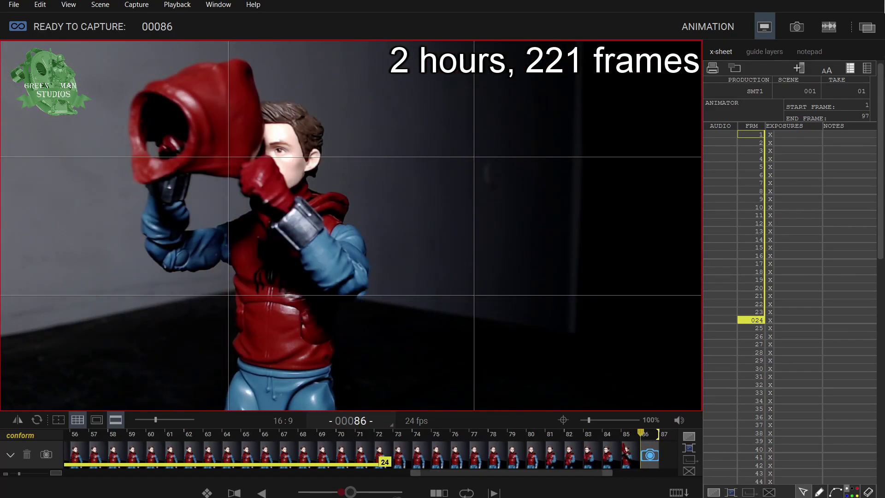
# Capture frames 86 to 98 of the figure pulling the mask over its head, checking the motion in between
pyautogui.press('Return')
pyautogui.press('space')
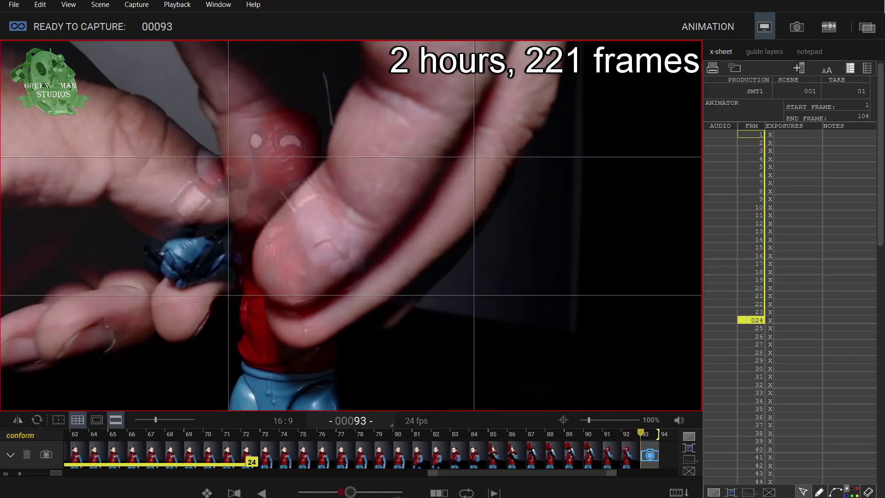
pyautogui.press('Left')
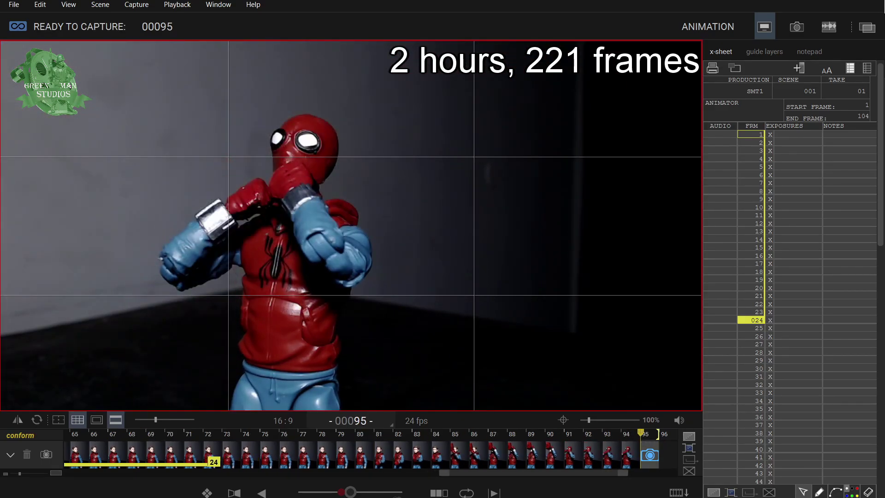
pyautogui.press('Return')
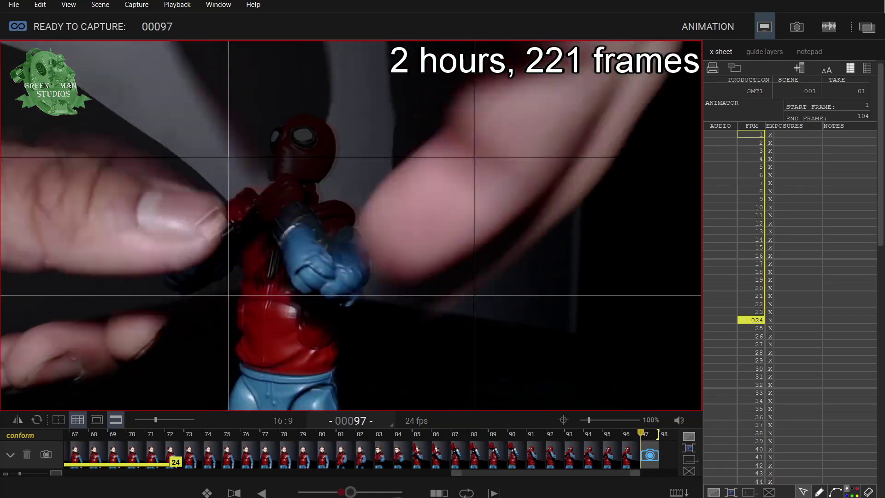
pyautogui.press('Return')
pyautogui.press('space')
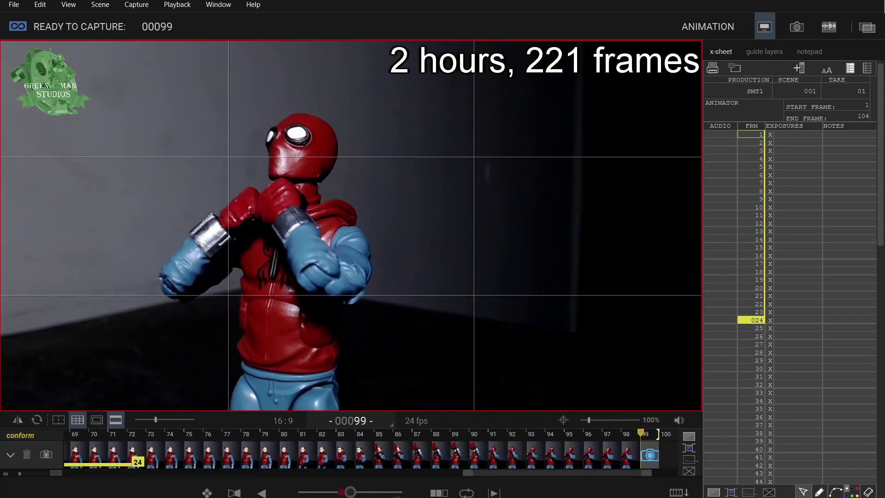
# Capture frames 99 to 104 of the masked figure with both hands just below its chin
pyautogui.press('Return')
pyautogui.press('Return')
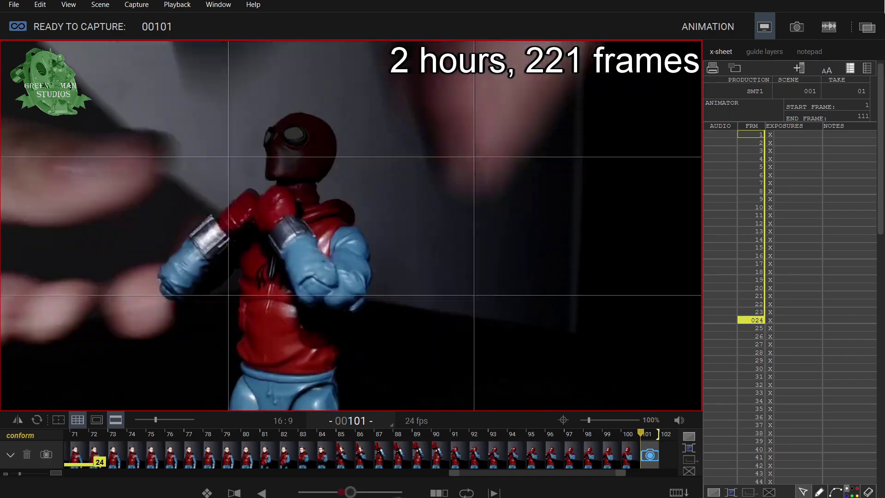
pyautogui.press('Return')
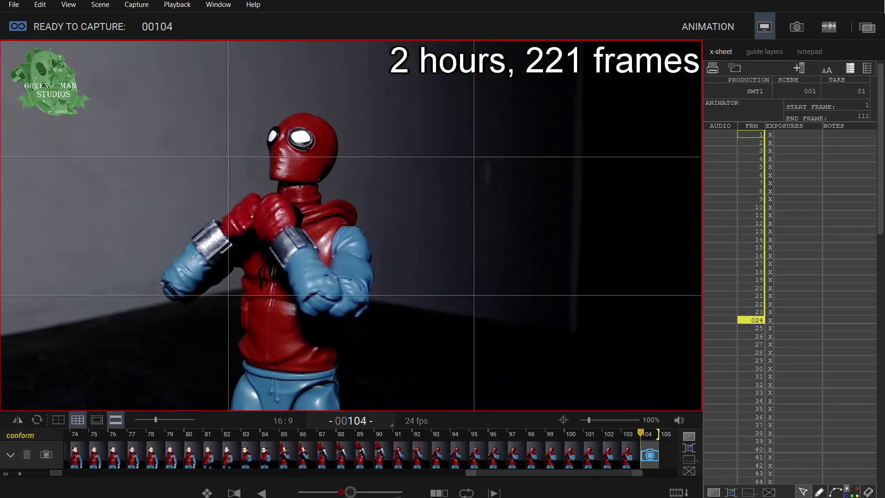
pyautogui.press('Return')
pyautogui.press('0')
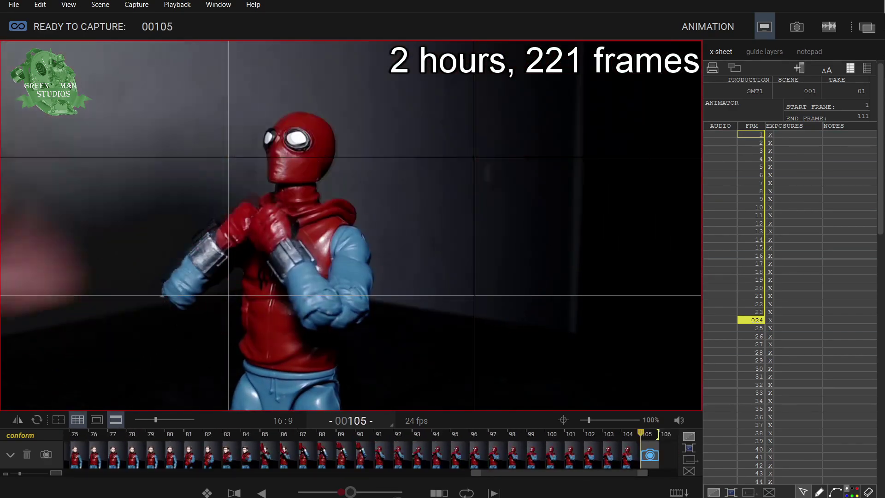
# Capture frames 105 to 116 of the masked figure lowering its arms and turning to face forward
pyautogui.press('Return')
pyautogui.press('Return')
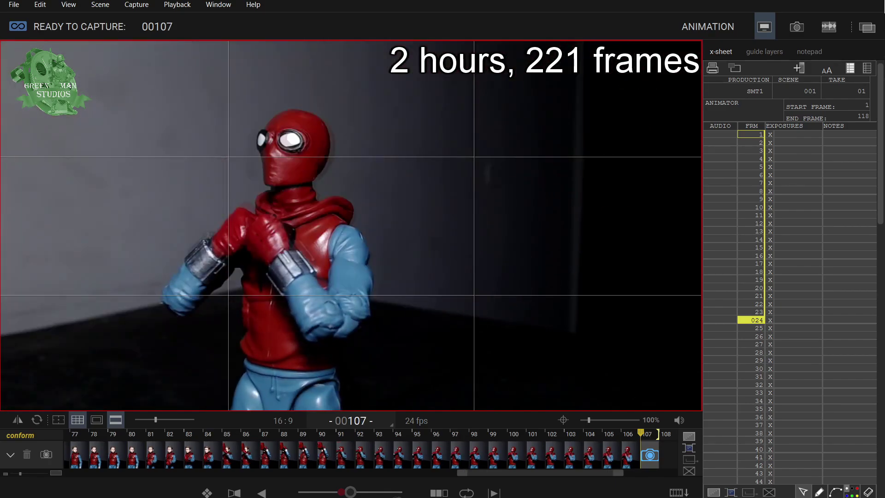
pyautogui.press('Return')
pyautogui.press('Return')
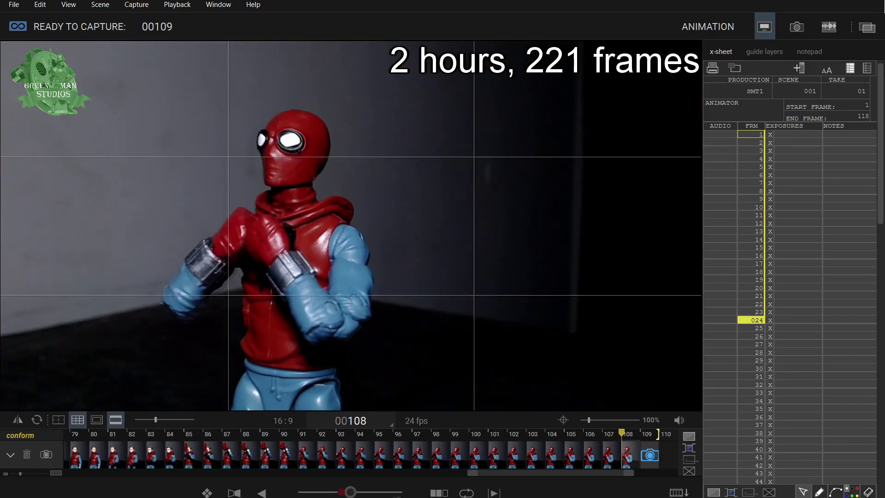
pyautogui.press('0')
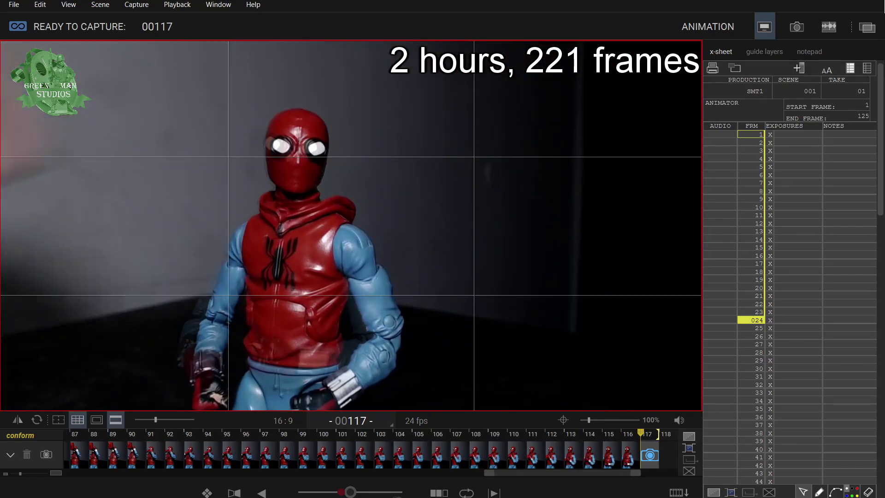
# Capture frames 117 to 122 of the masked figure bringing its arms down to its sides, and play back the motion
pyautogui.press('Return')
pyautogui.press('Return')
pyautogui.press('space')
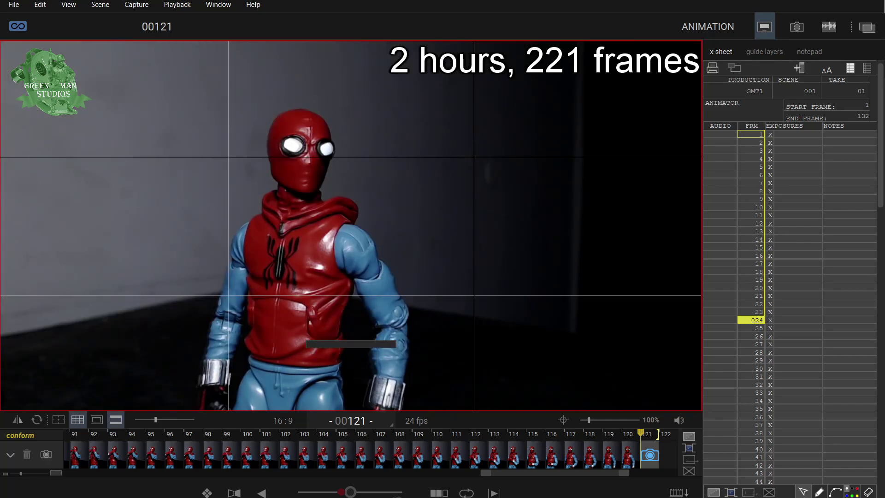
pyautogui.press('Return')
pyautogui.press('0')
pyautogui.press('1')
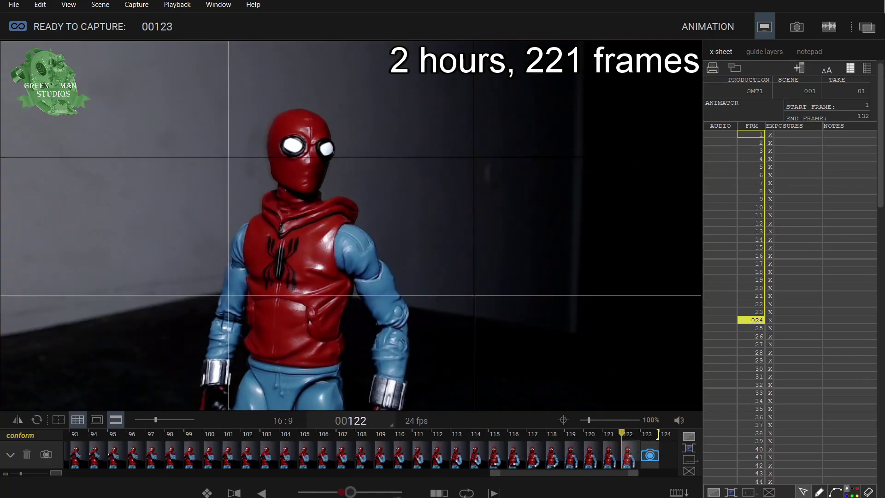
# Capture frames 123 to 132 of the masked figure settling into its standing pose, reviewing the playback between shots
pyautogui.press('Return')
pyautogui.press('Delete')
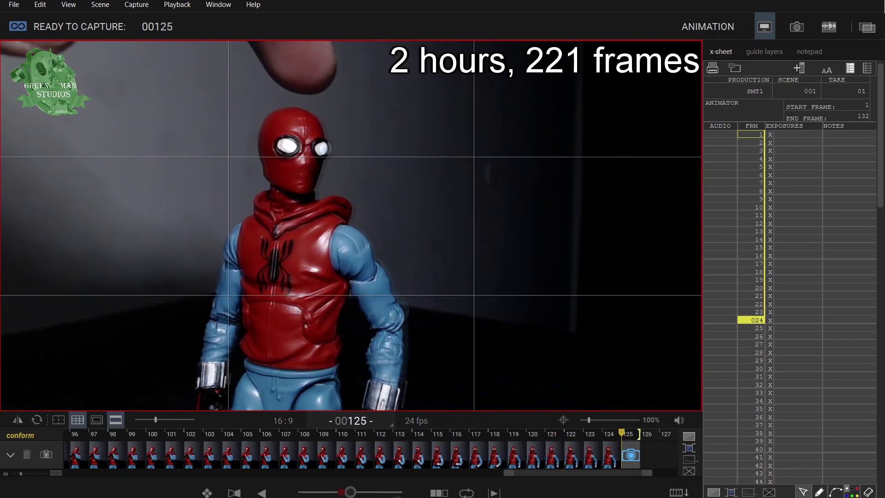
pyautogui.press('1')
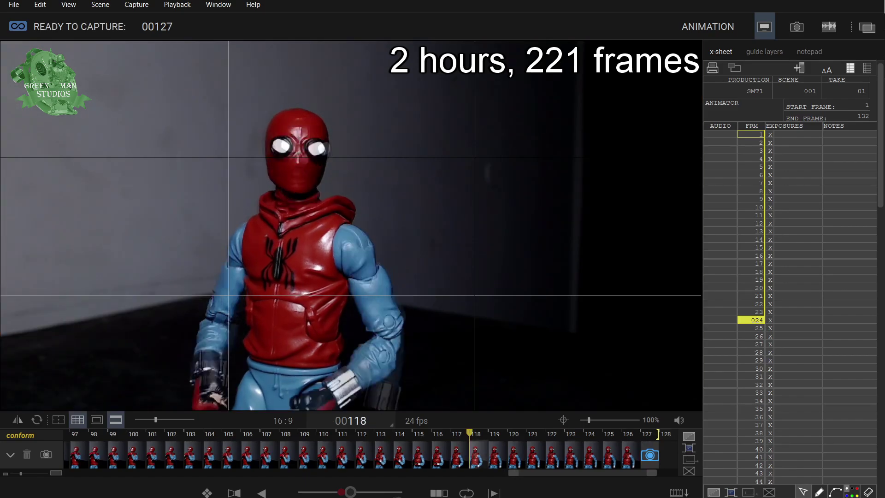
pyautogui.press('3')
pyautogui.press('Return')
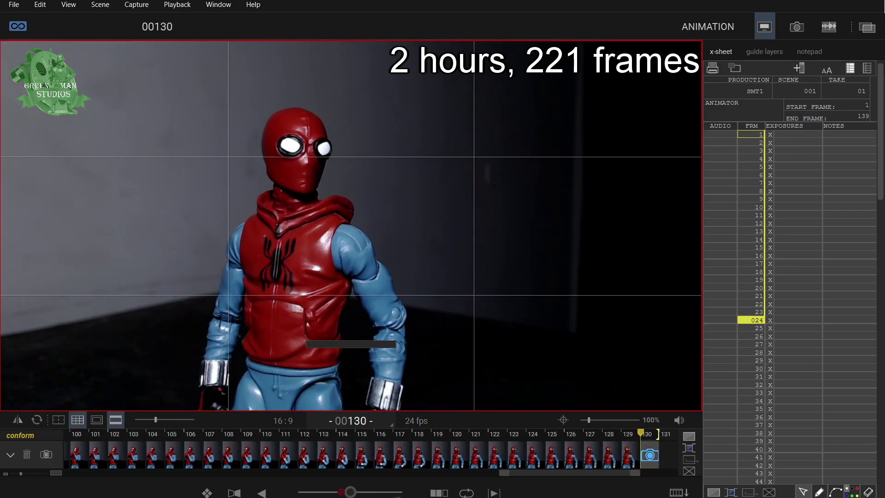
pyautogui.press('3')
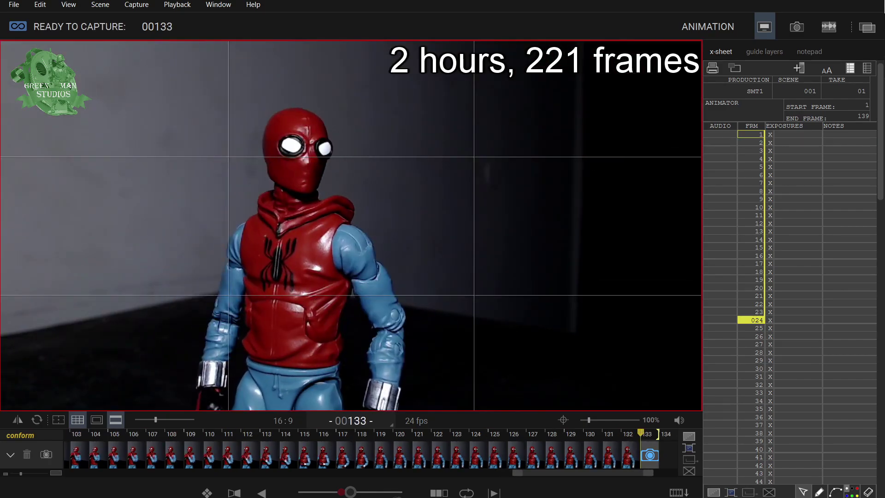
# Insert a 24-frame hold of the masked standing pose at frames 133 to 156 and hide the grid overlay
pyautogui.moveTo(638, 464); pyautogui.dragTo(600, 462)
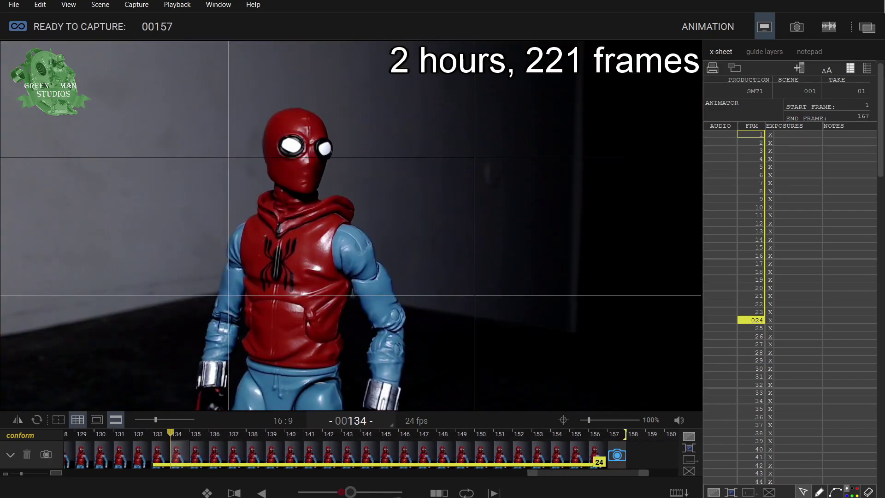
pyautogui.press('0')
pyautogui.hotkey('ctrl', 'g')
pyautogui.press('0')
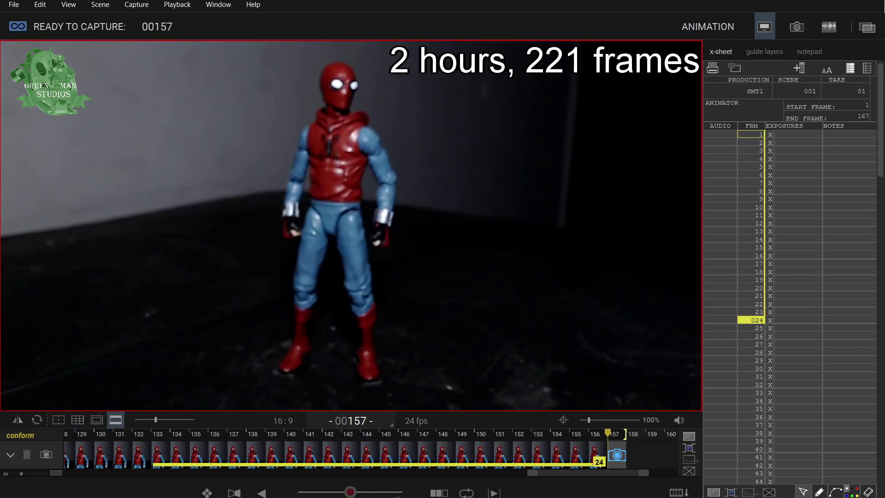
# Hold the wide tentacle shot for 24 frames through frame 180, play it back, and capture frames 181 to 186
pyautogui.moveTo(373, 390); pyautogui.dragTo(376, 390)
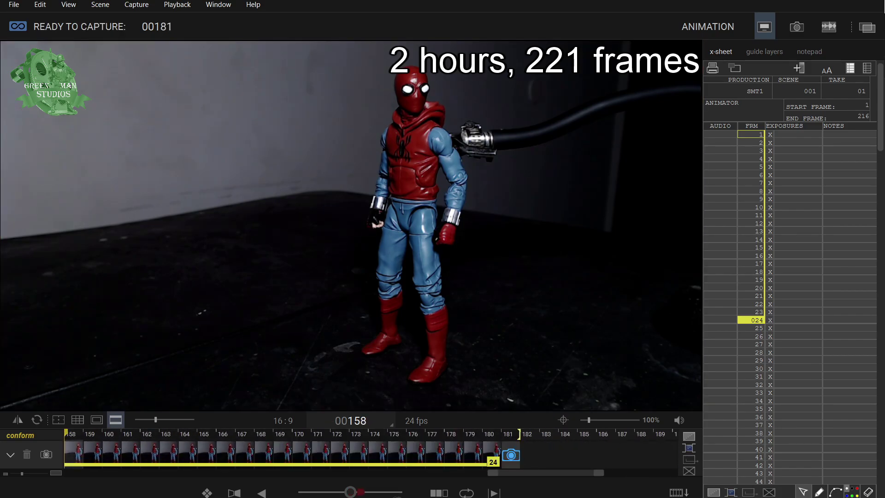
pyautogui.press('1')
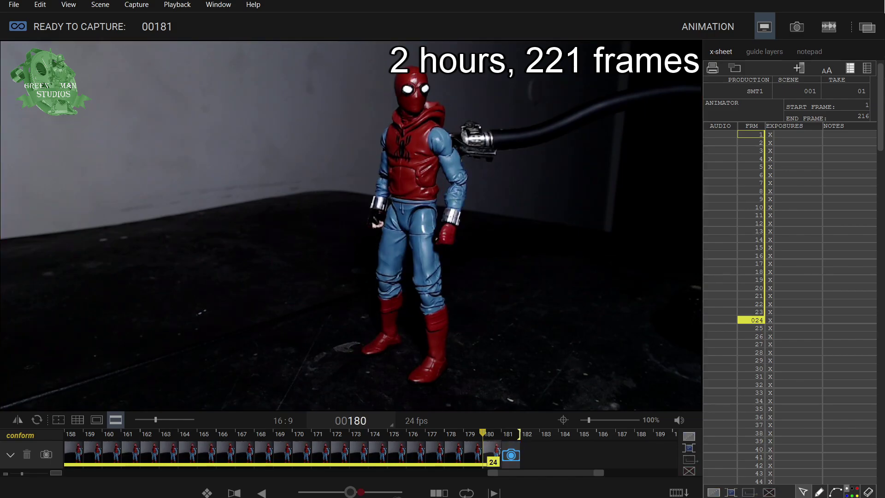
pyautogui.press('3')
pyautogui.press('Return')
pyautogui.press('Return')
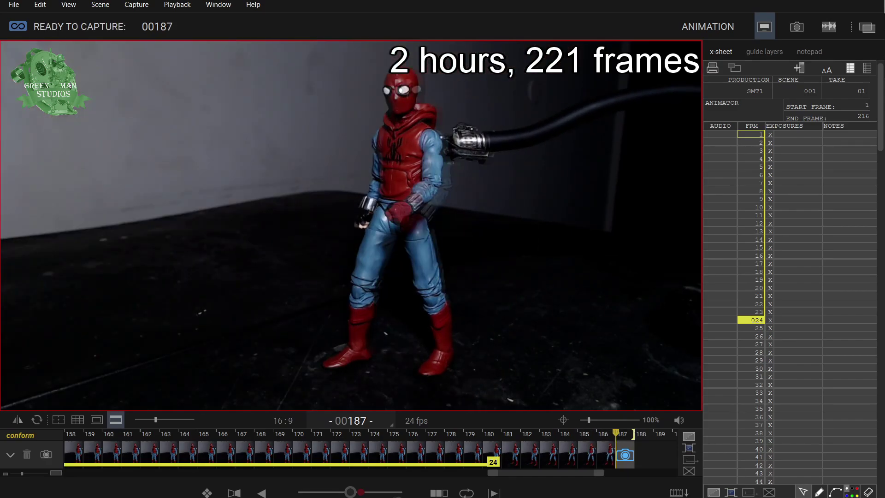
# Capture frames 187 to 198 of the figure widening its stance and raising one arm in front of its head
pyautogui.press('Return')
pyautogui.press('0')
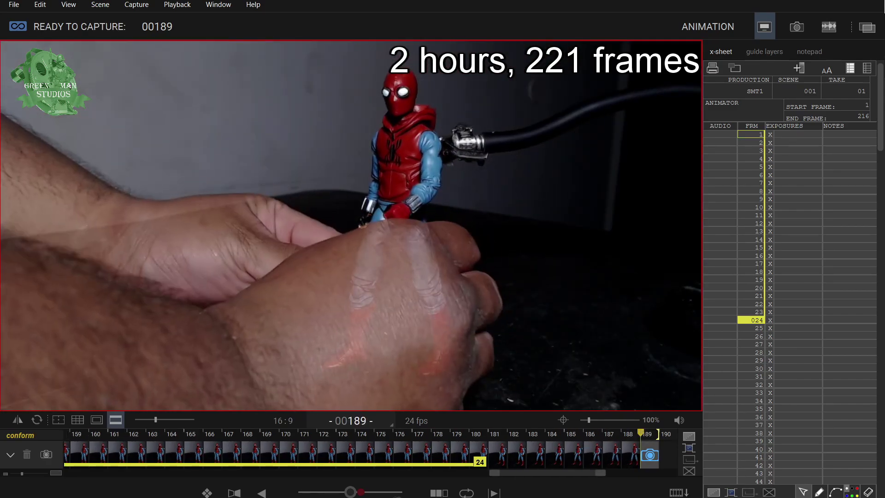
pyautogui.press('0')
pyautogui.press('Return')
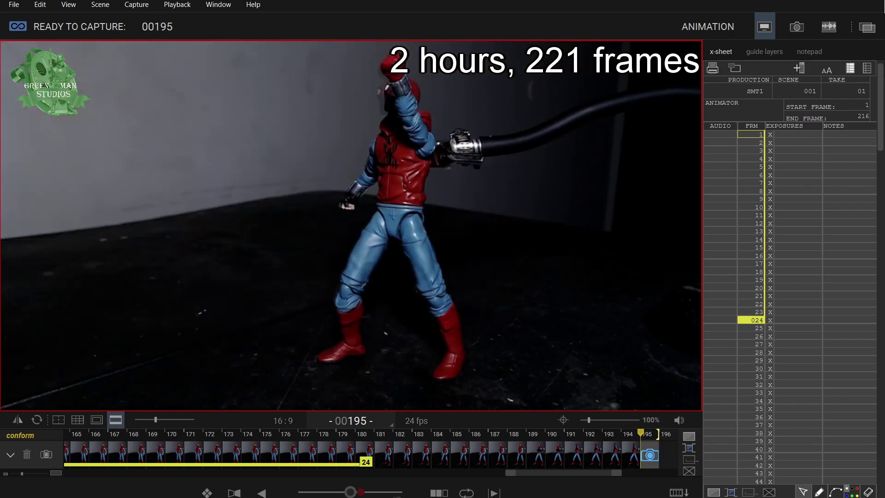
pyautogui.press('Return')
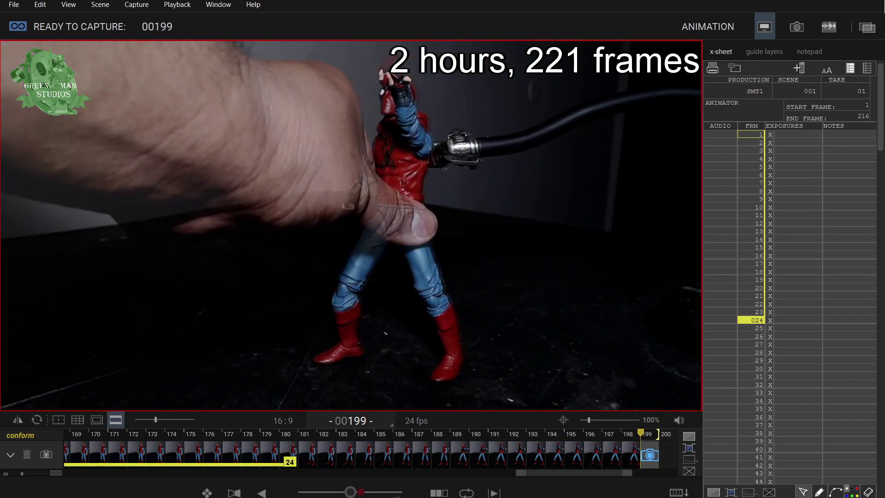
# Check the live pose against captured frames and capture frames 199 to 206 as the figure is pulled off its feet
pyautogui.press('Left')
pyautogui.press('Right')
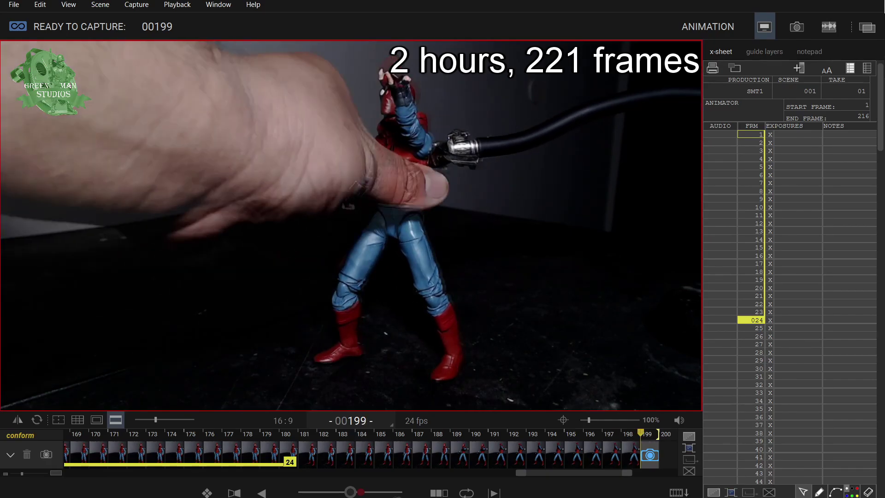
pyautogui.press('Left')
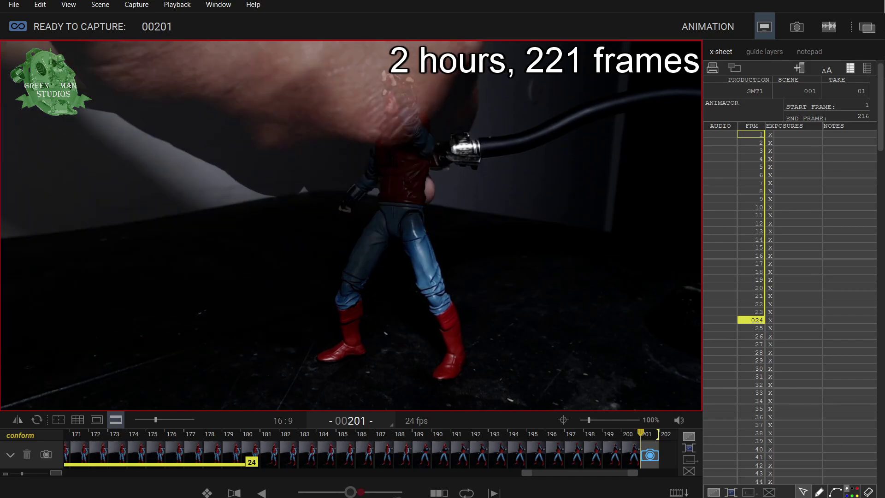
pyautogui.press('space')
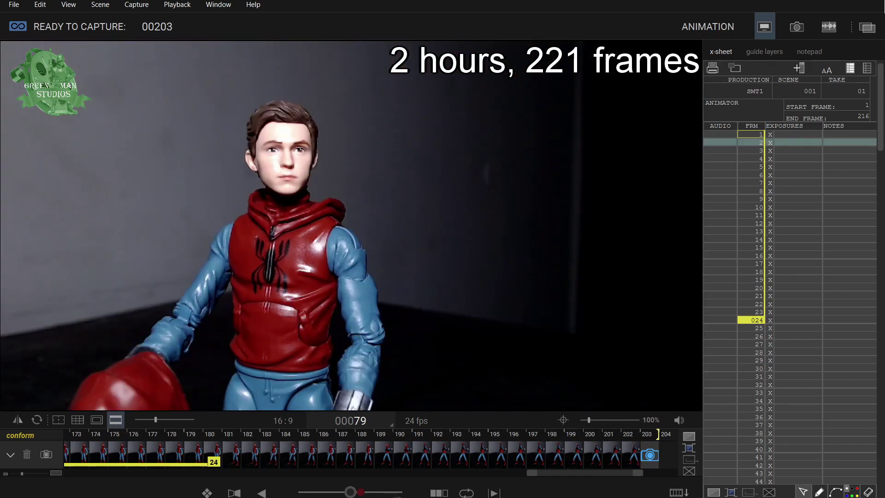
pyautogui.press('Left')
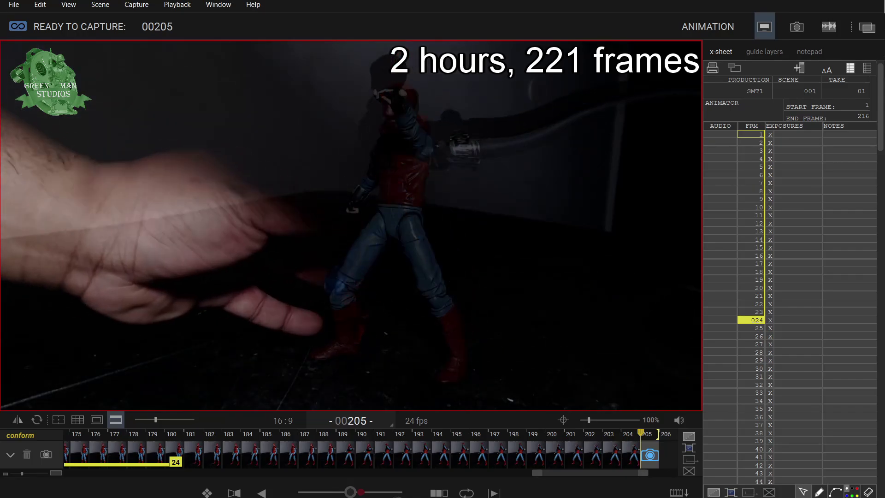
pyautogui.press('Return')
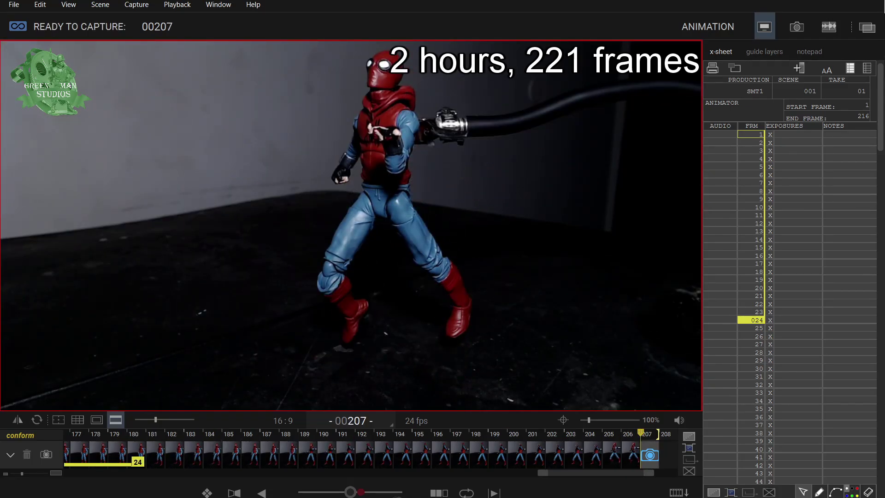